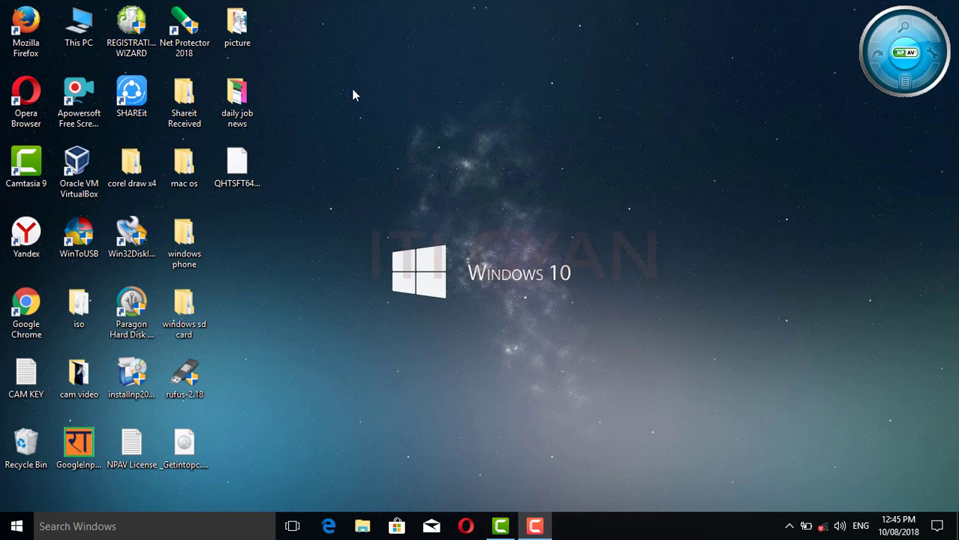
View the contents of the windows sd card folder on the desktop, and close its window
click(241, 36)
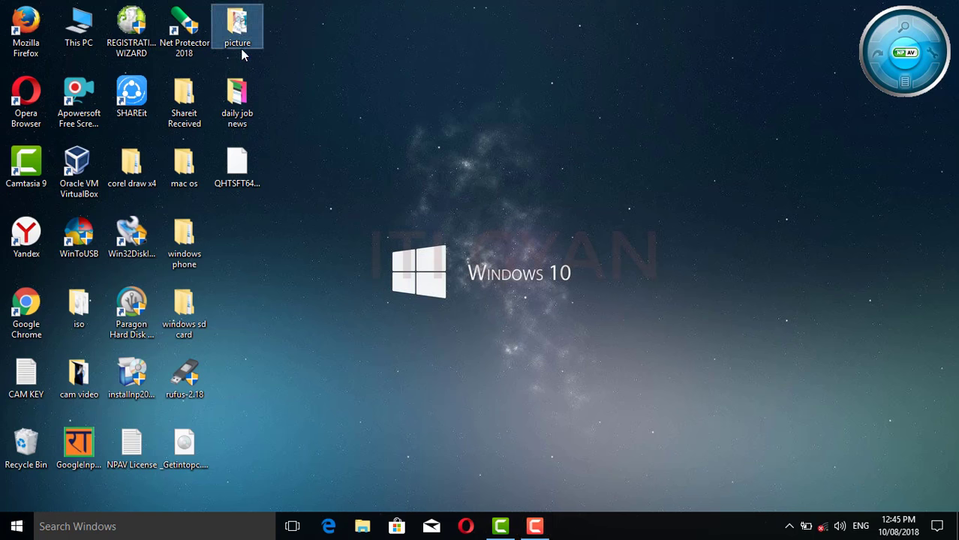
click(176, 120)
click(238, 117)
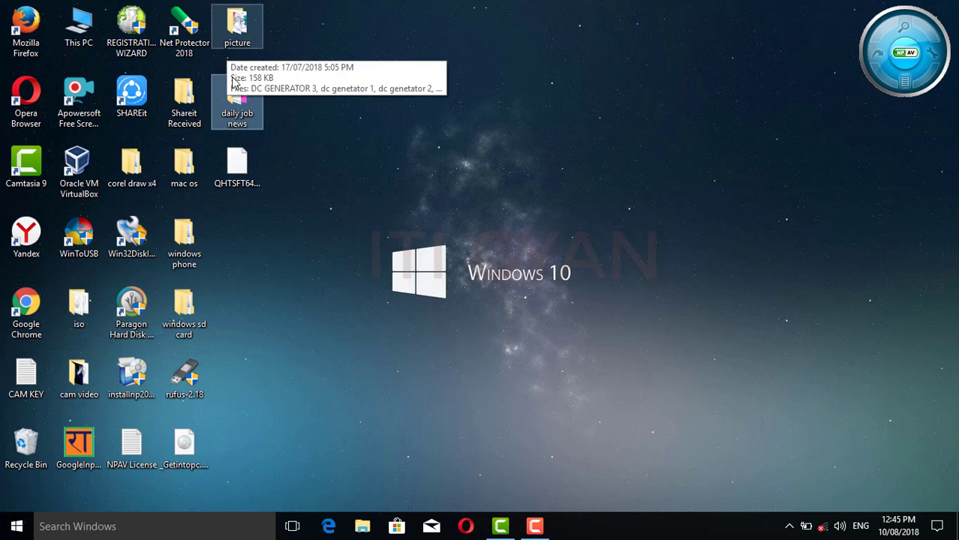
double_click(200, 321)
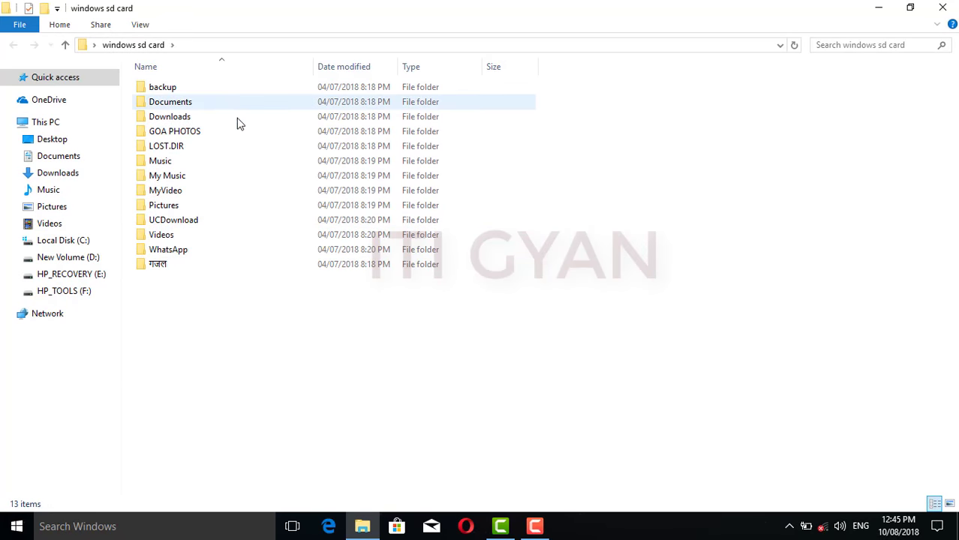
click(943, 12)
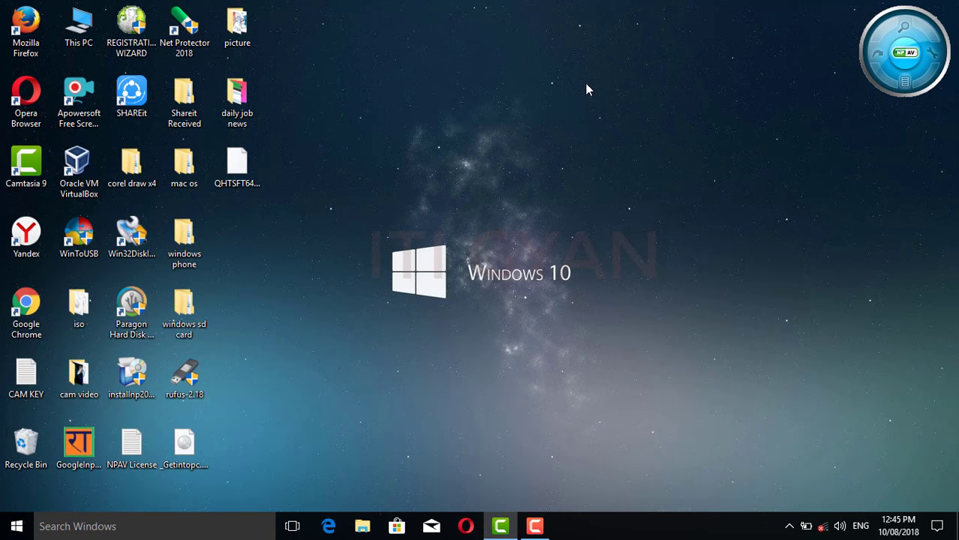
Open This PC from the desktop and go into the New Volume (D:) drive
right_click(507, 107)
click(430, 94)
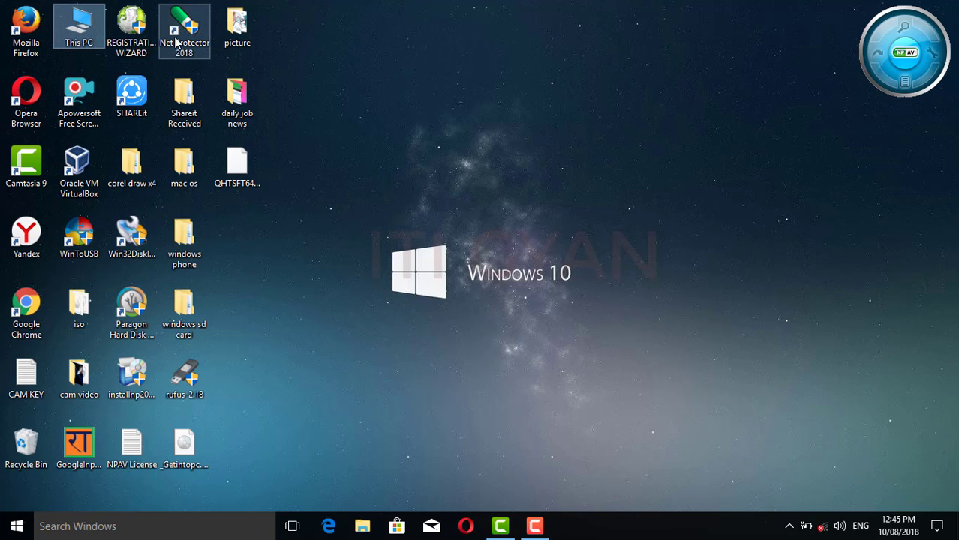
double_click(93, 39)
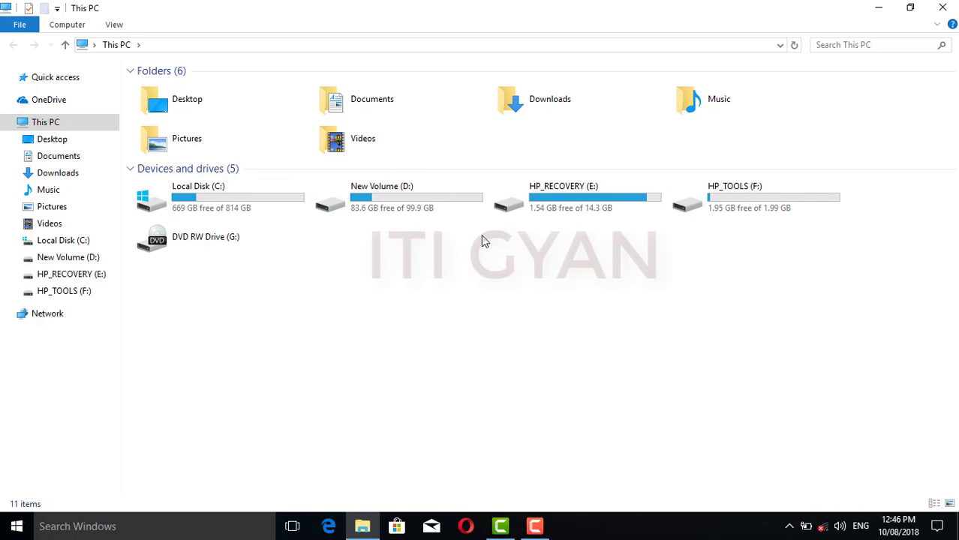
double_click(408, 203)
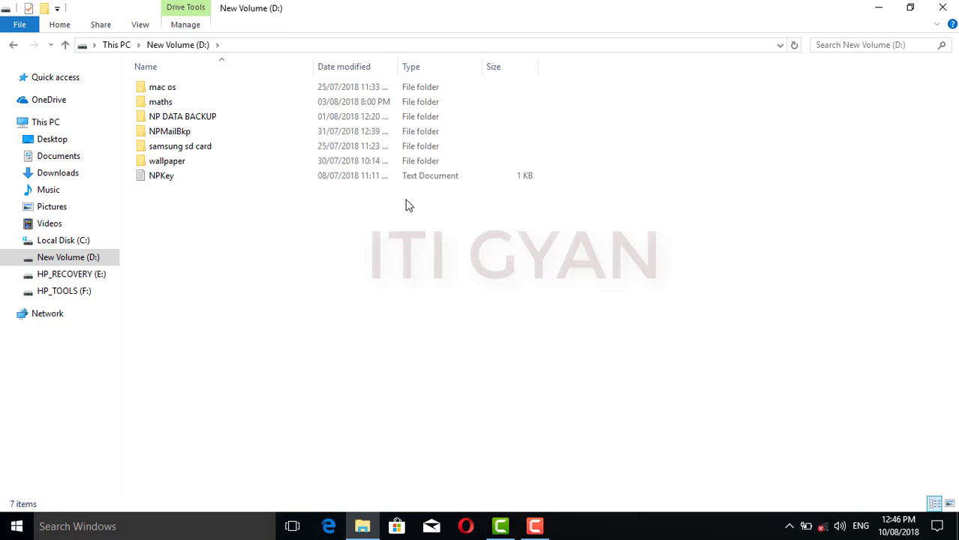
click(13, 45)
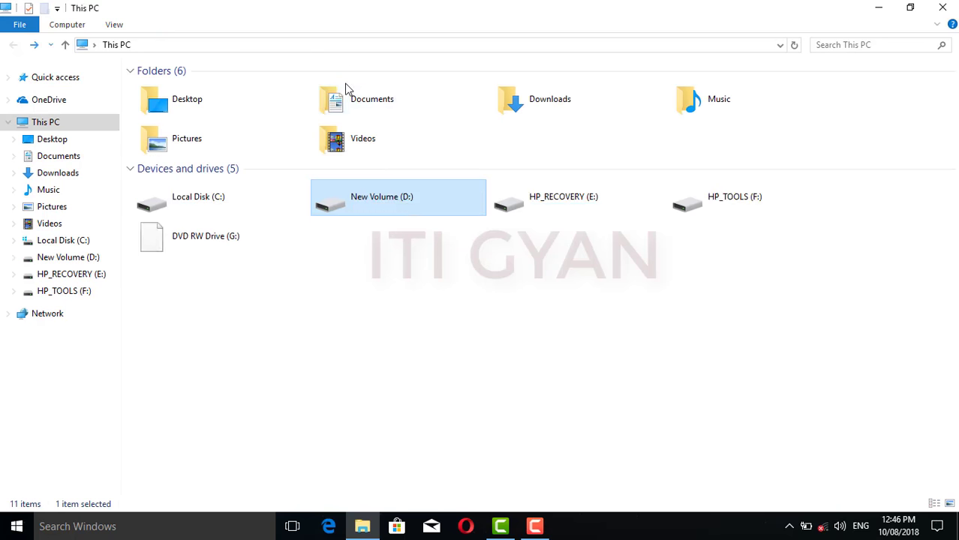
double_click(407, 199)
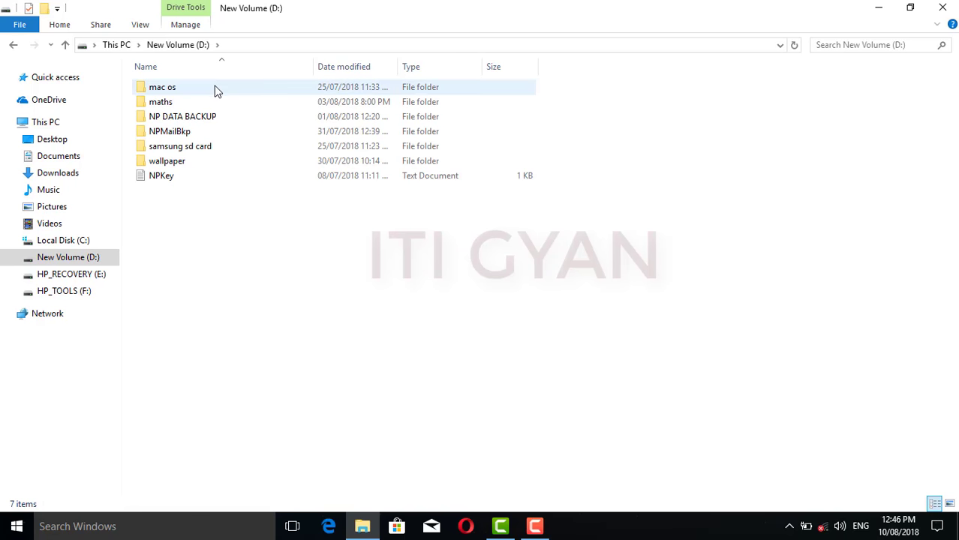
Create a new folder in New Volume (D:), name it with the first person's name, and refresh the file list
right_click(231, 238)
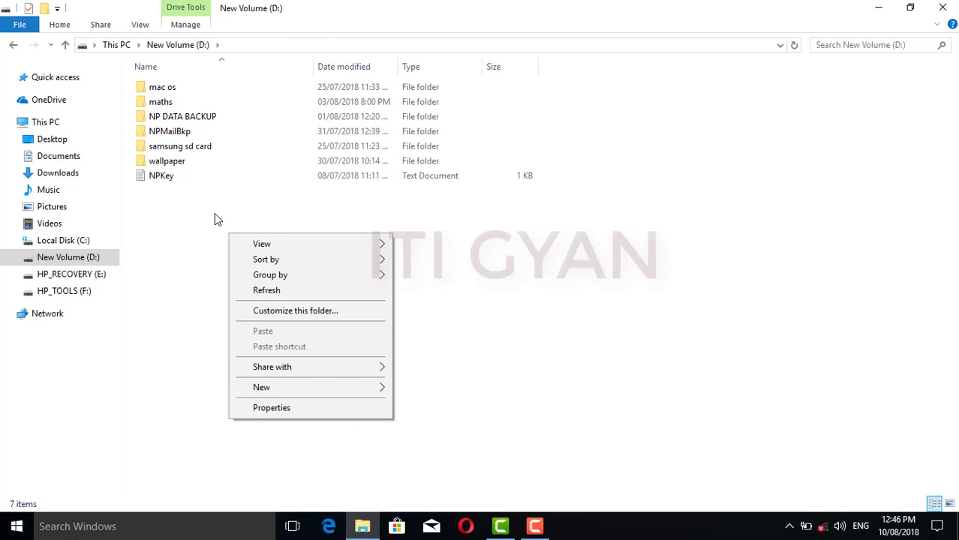
click(215, 213)
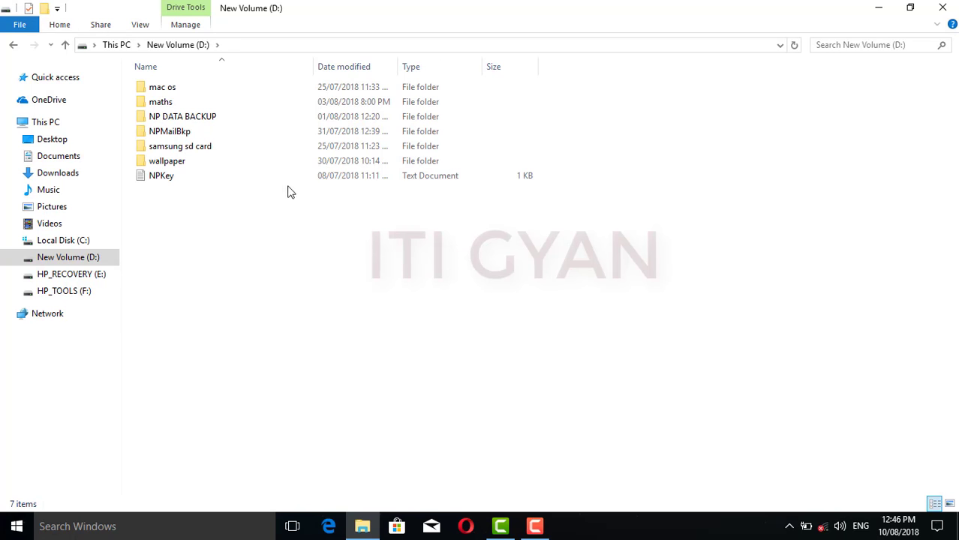
right_click(231, 235)
mouse_move(278, 245)
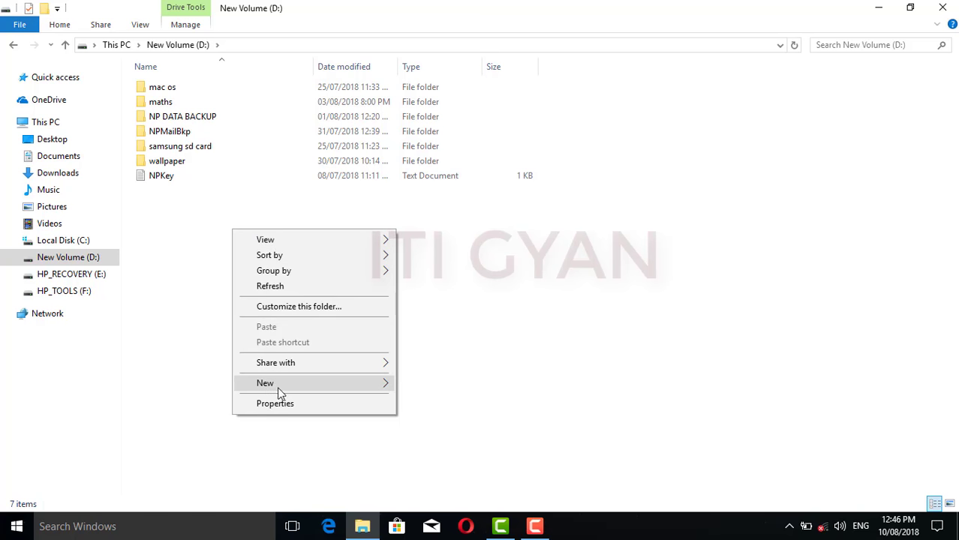
mouse_move(288, 385)
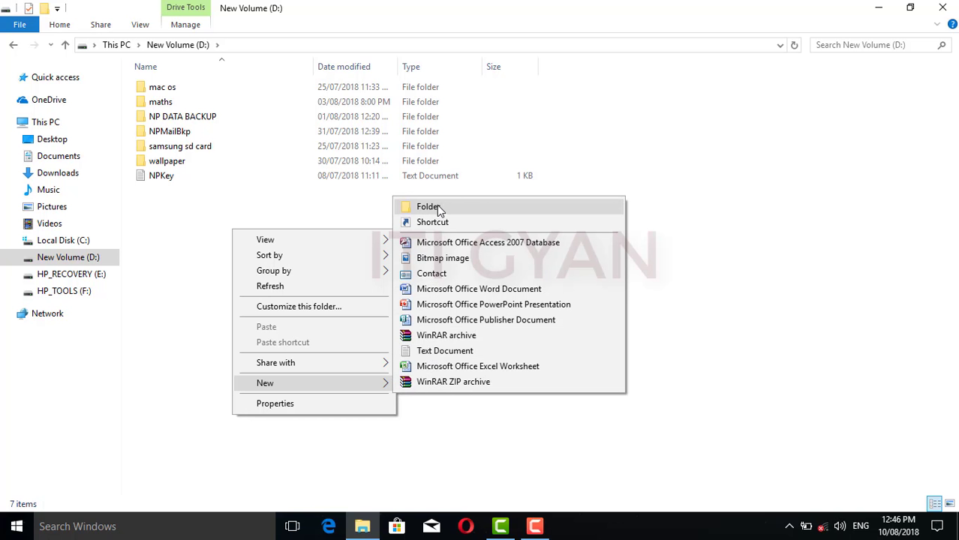
click(478, 213)
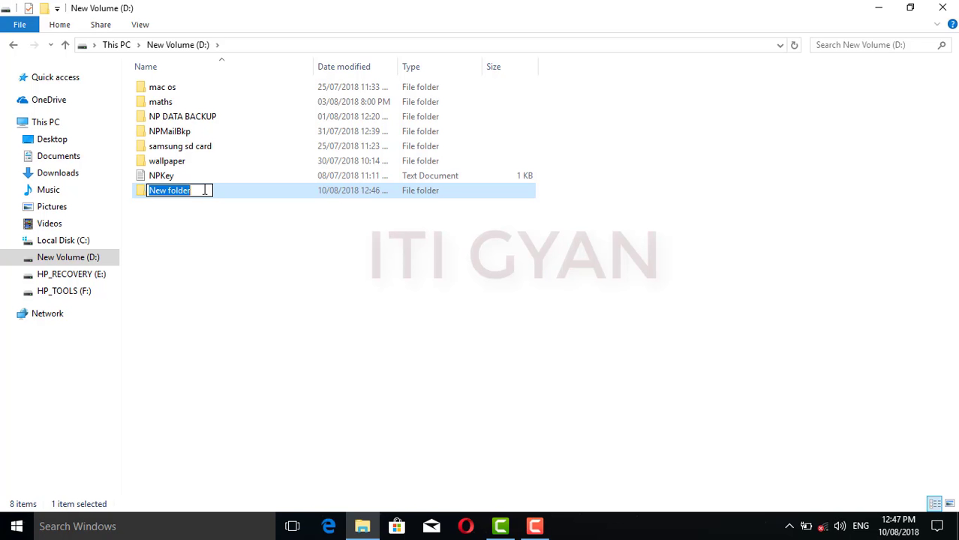
text(j)
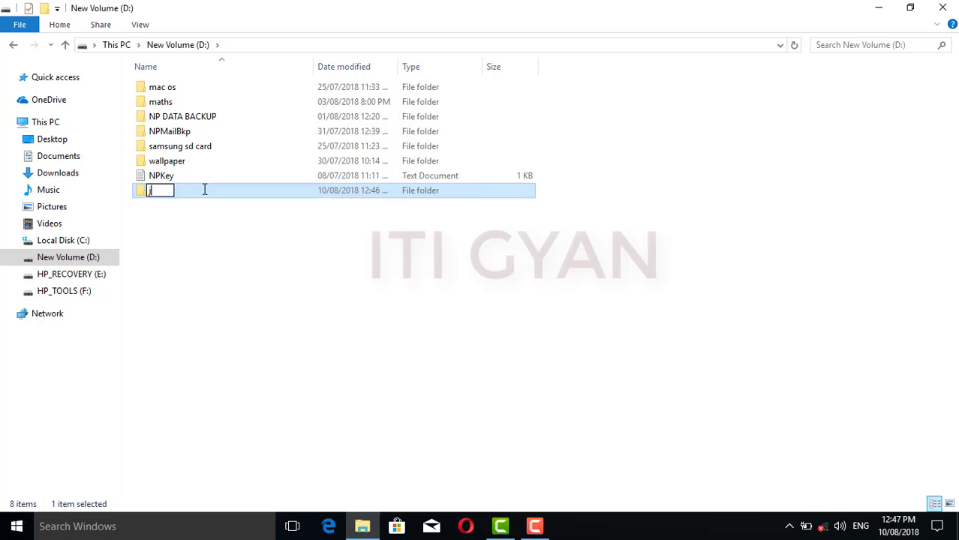
text(agdish)
key(Return)
right_click(242, 242)
click(291, 297)
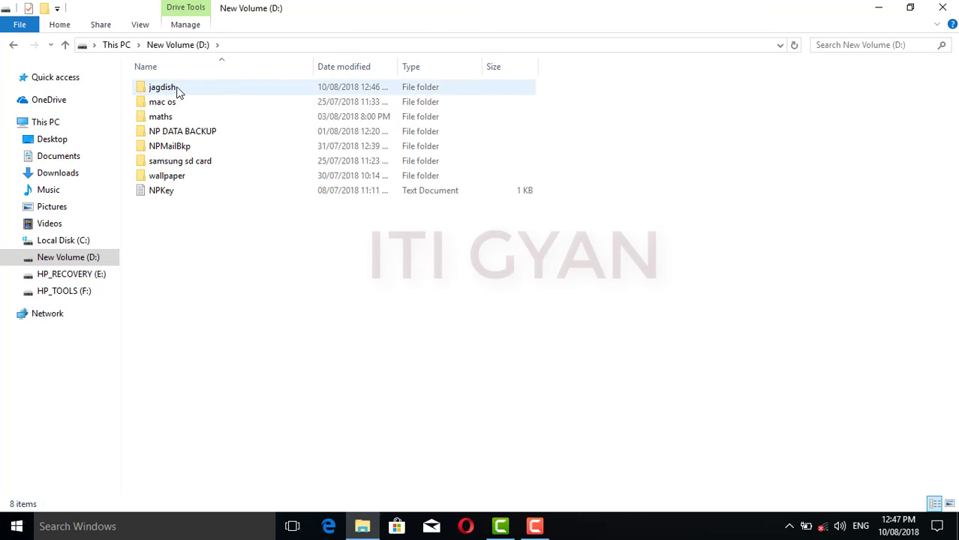
Rename the newly created folder in New Volume (D:) to a different person's name and refresh the file list
mouse_move(189, 91)
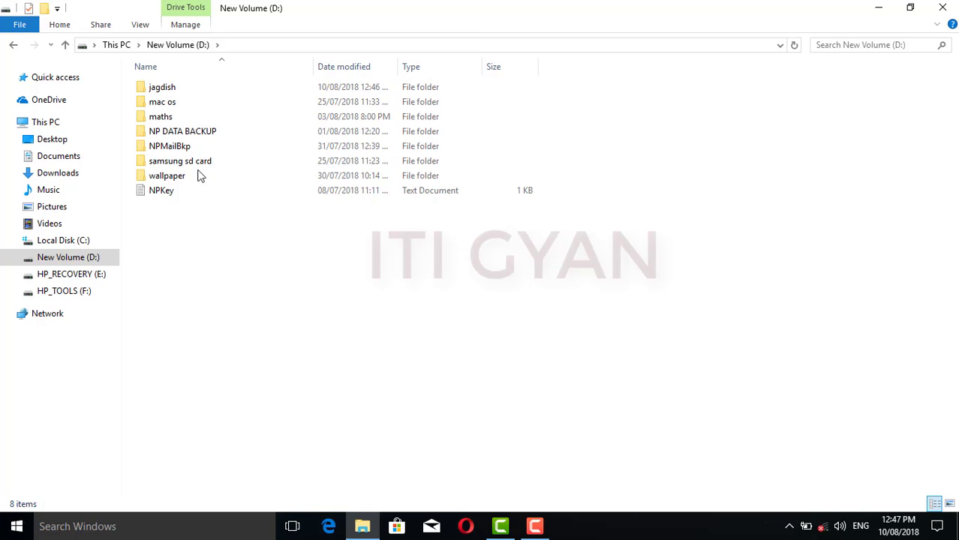
click(172, 90)
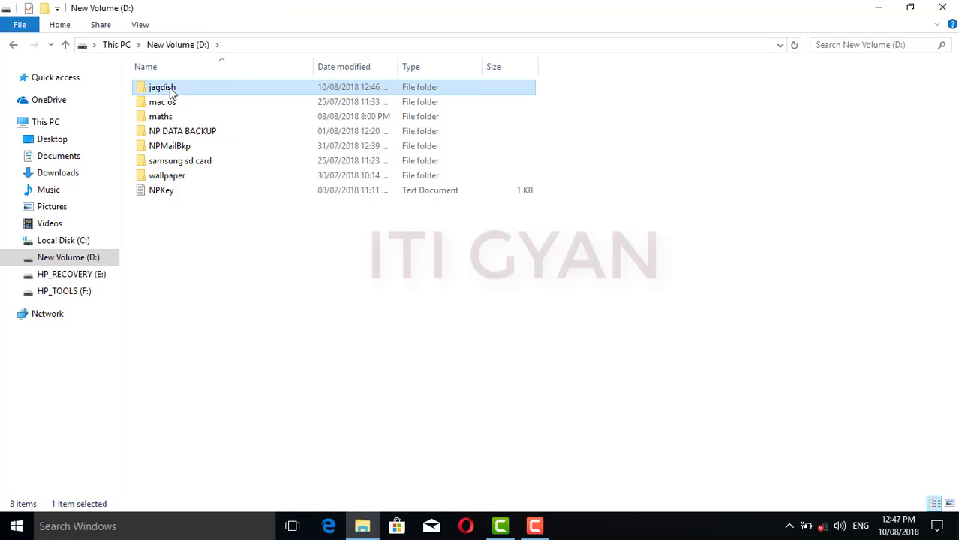
right_click(172, 91)
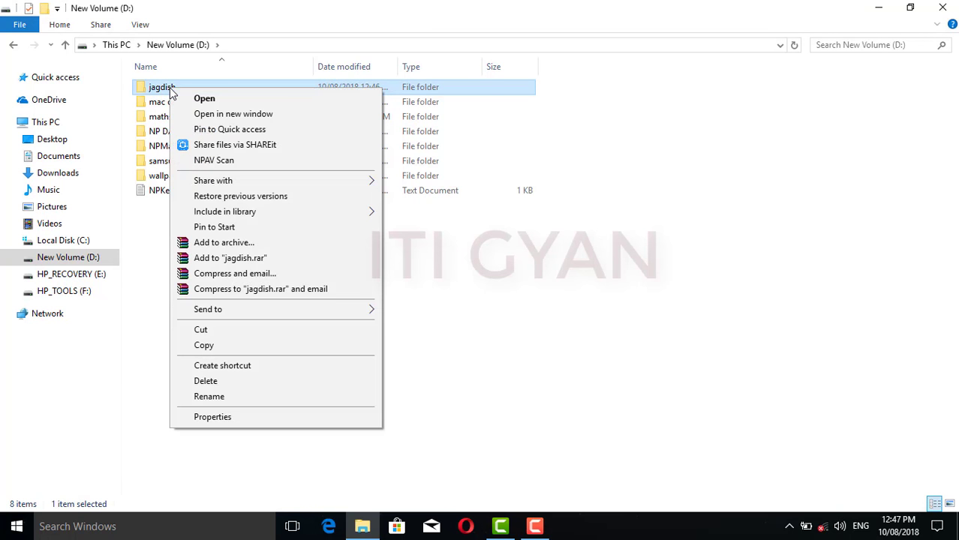
click(228, 397)
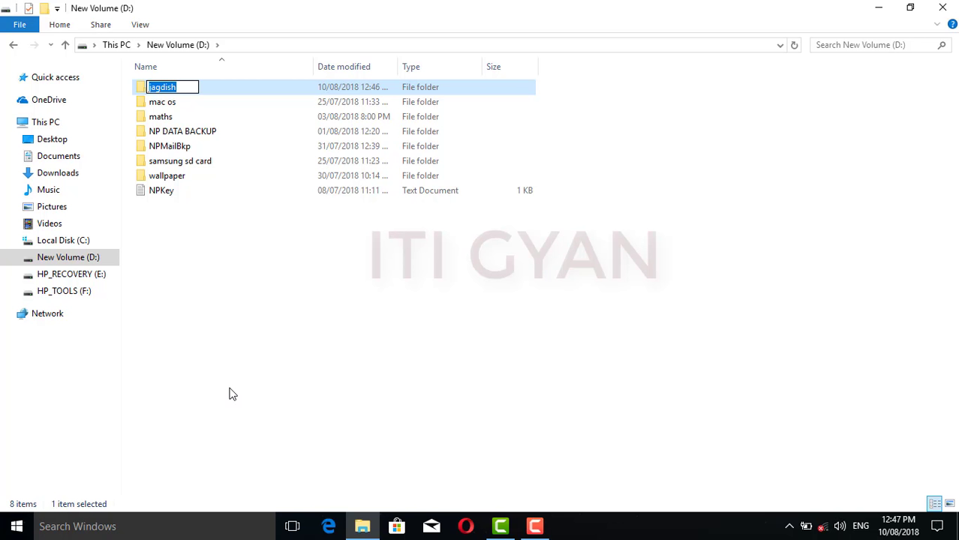
key(BackSpace)
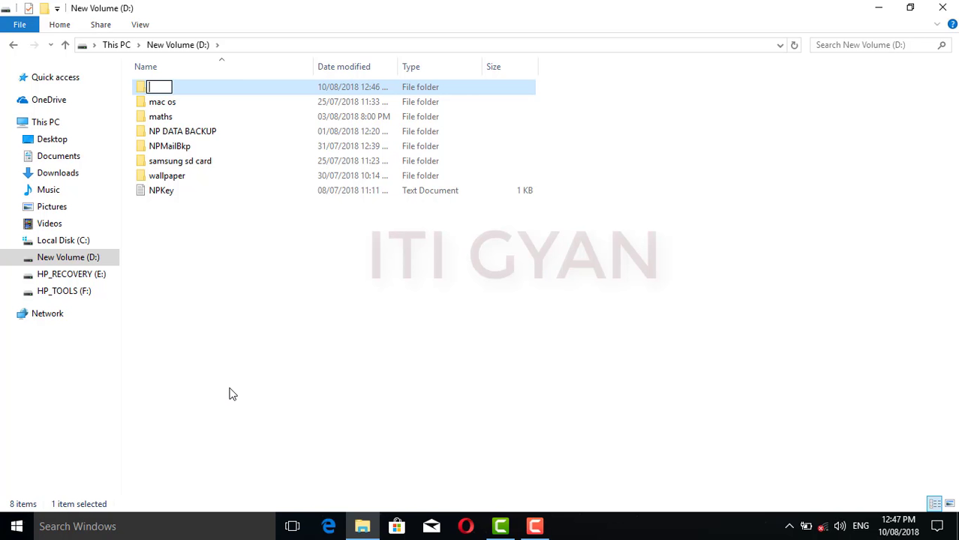
text(rinku)
key(Return)
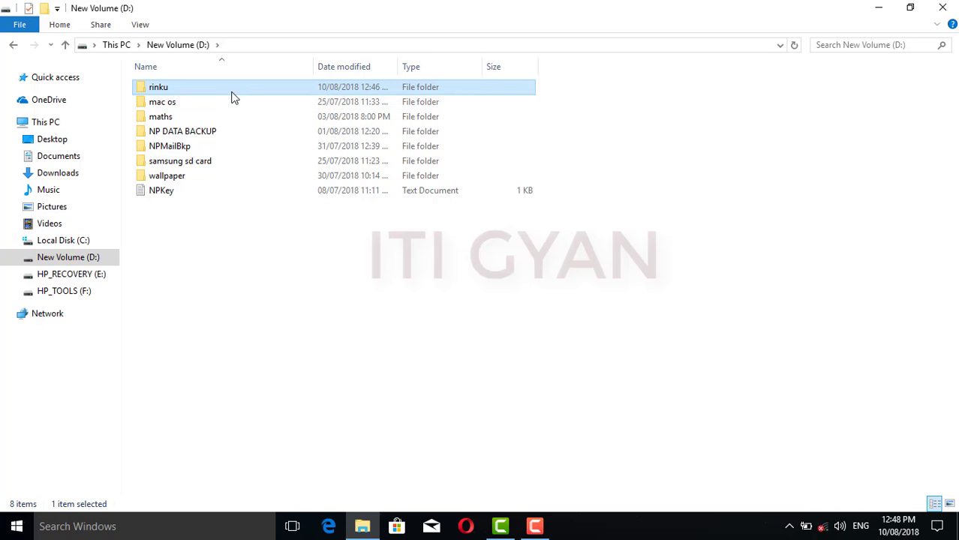
right_click(242, 273)
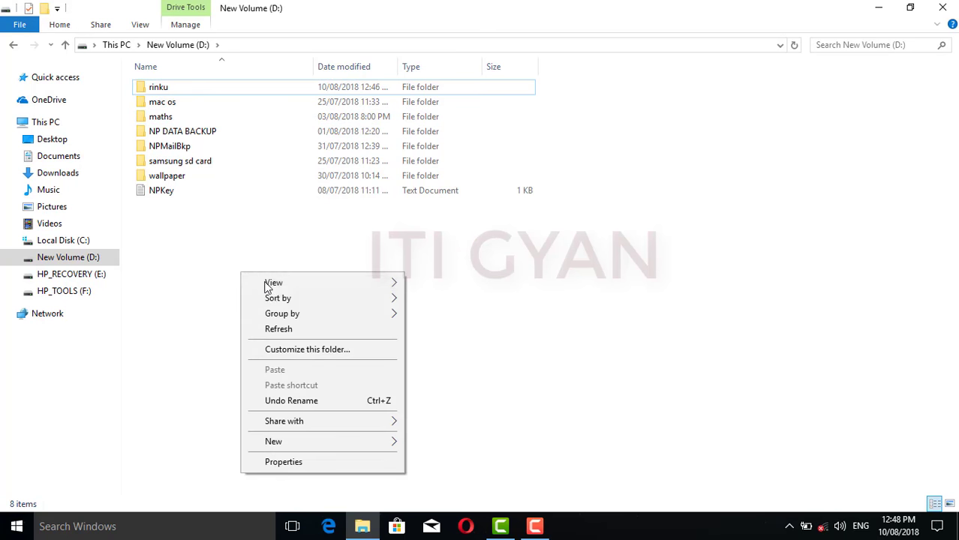
click(282, 331)
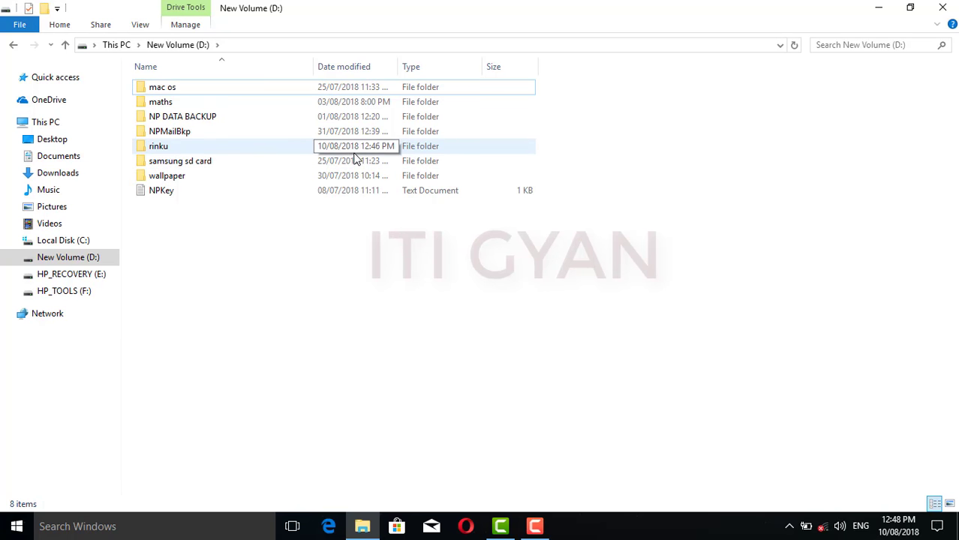
Delete the renamed folder from New Volume (D:)
click(257, 147)
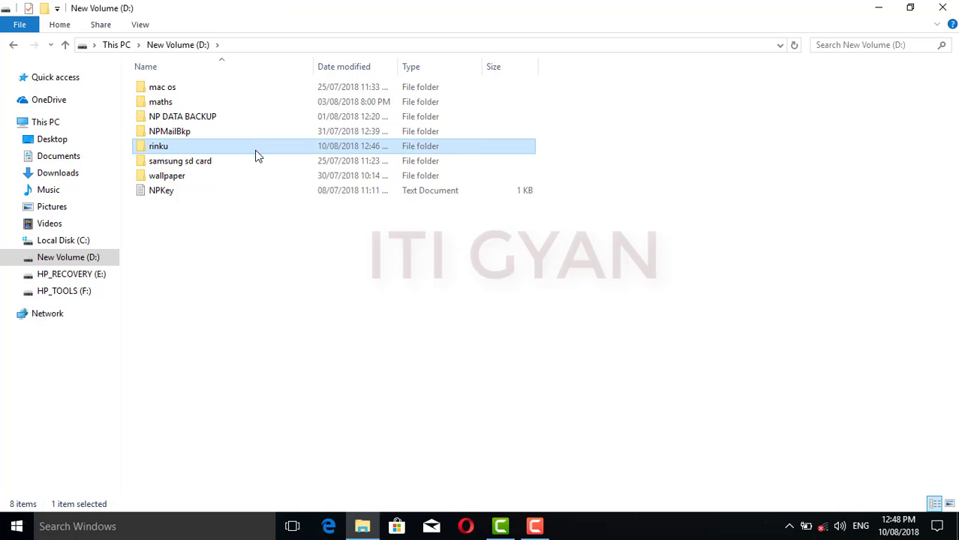
right_click(255, 148)
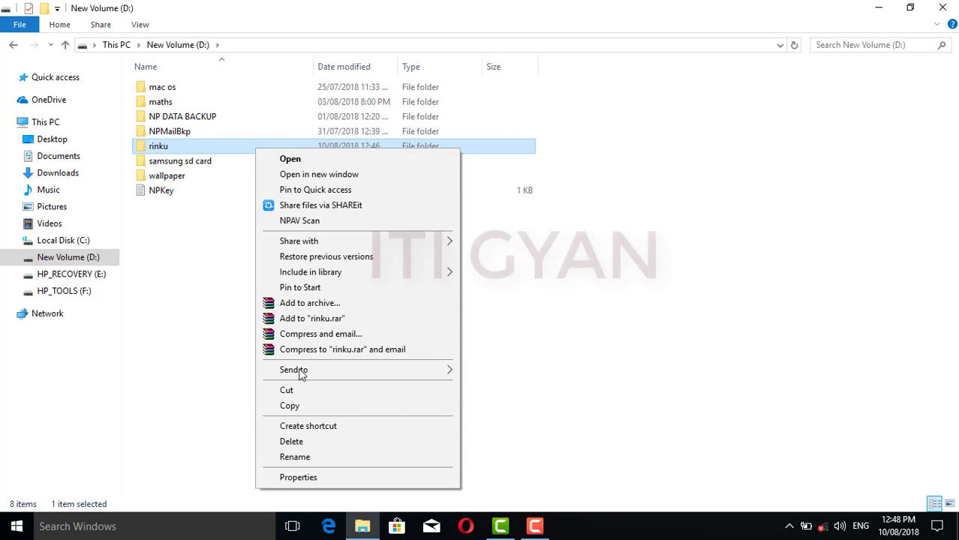
click(303, 440)
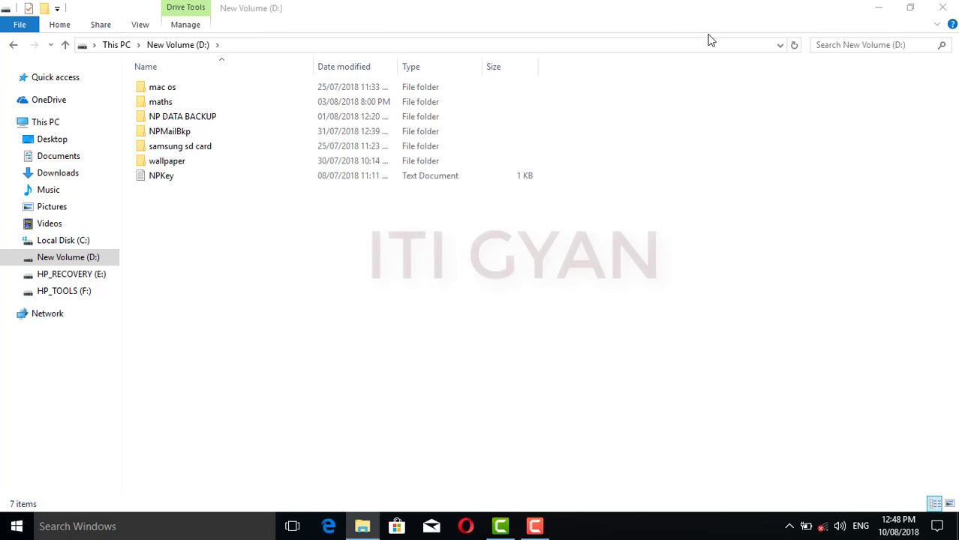
Put away the New Volume (D:) window to return to the desktop
click(885, 7)
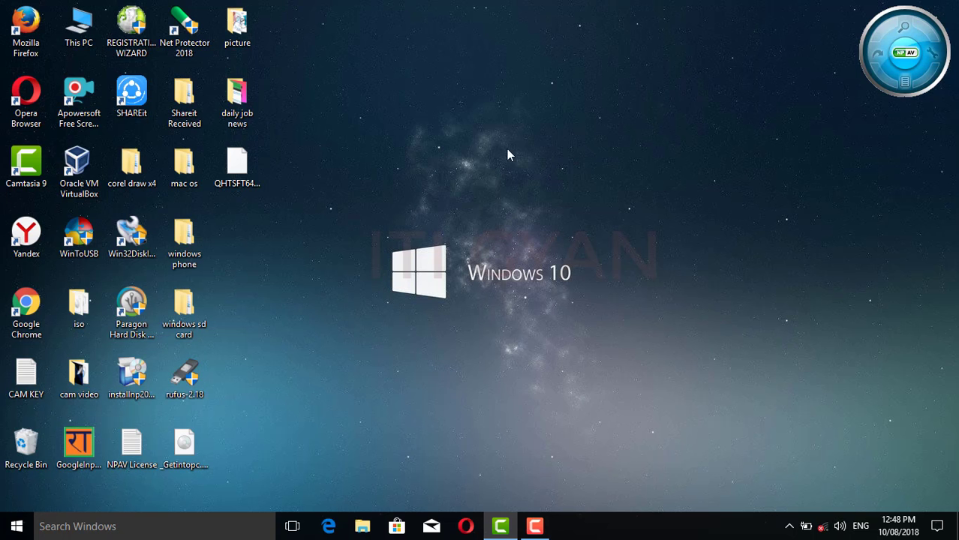
right_click(430, 153)
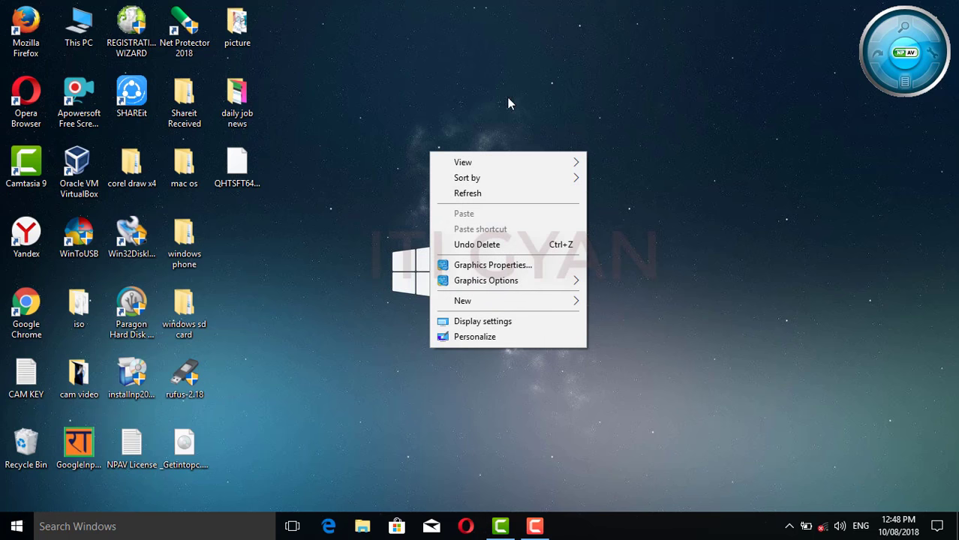
click(423, 66)
right_click(458, 82)
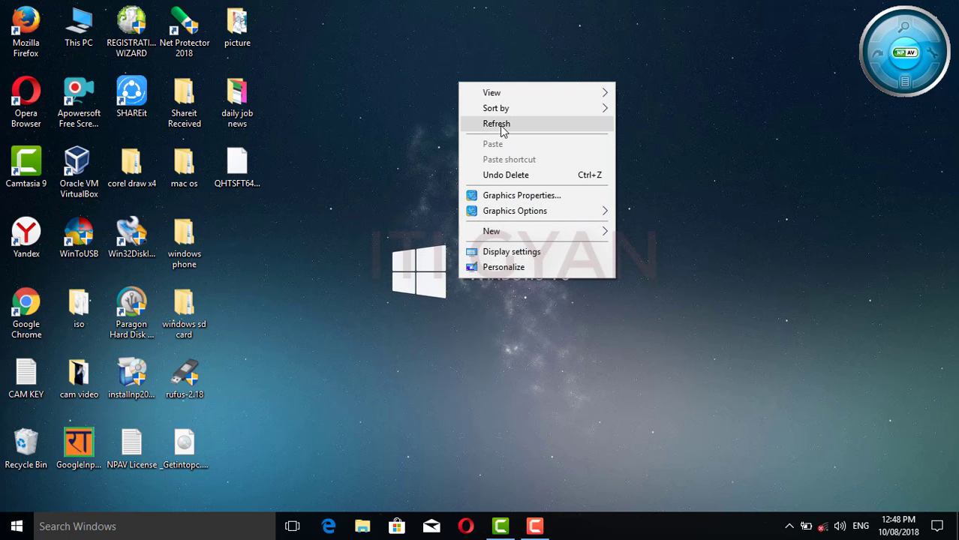
click(365, 138)
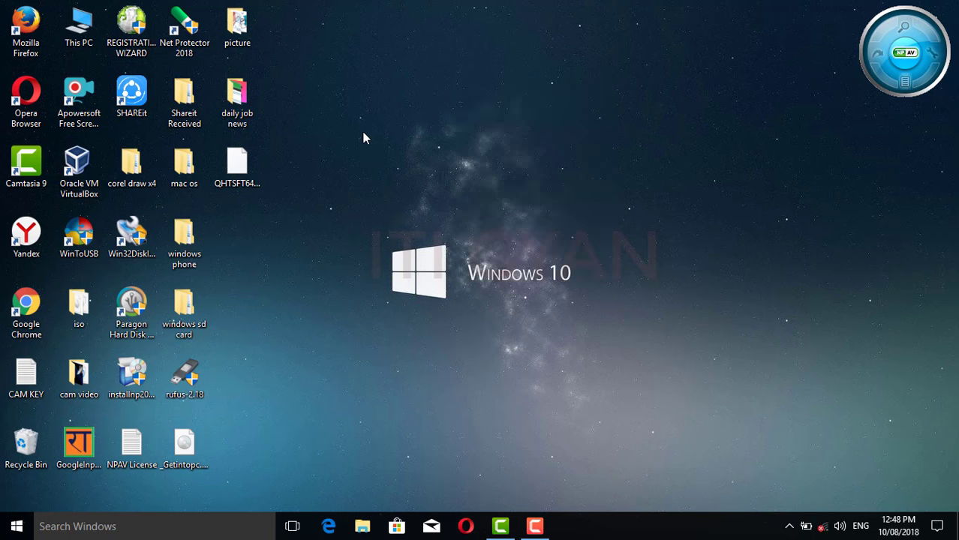
Create a new folder on an empty area of the desktop and name it with a person's short first name
right_click(392, 98)
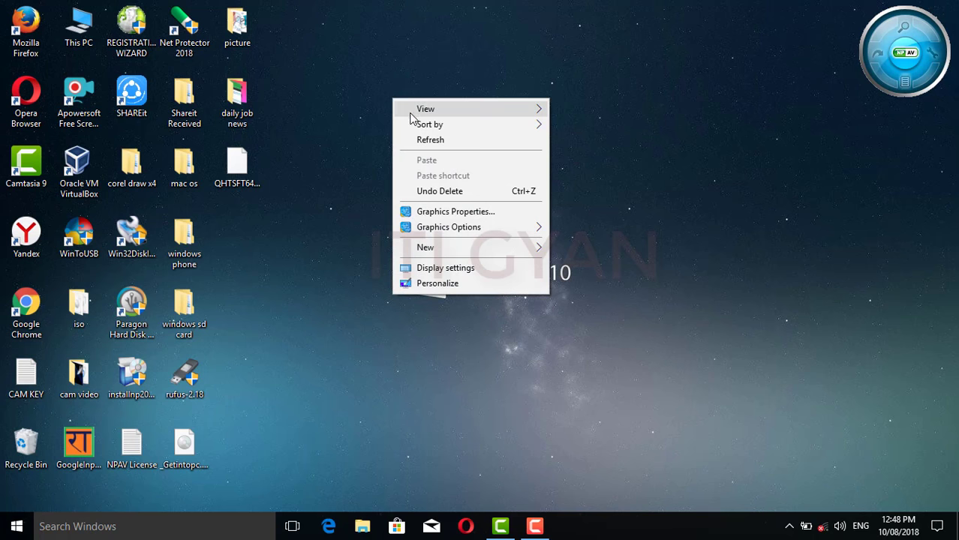
mouse_move(445, 250)
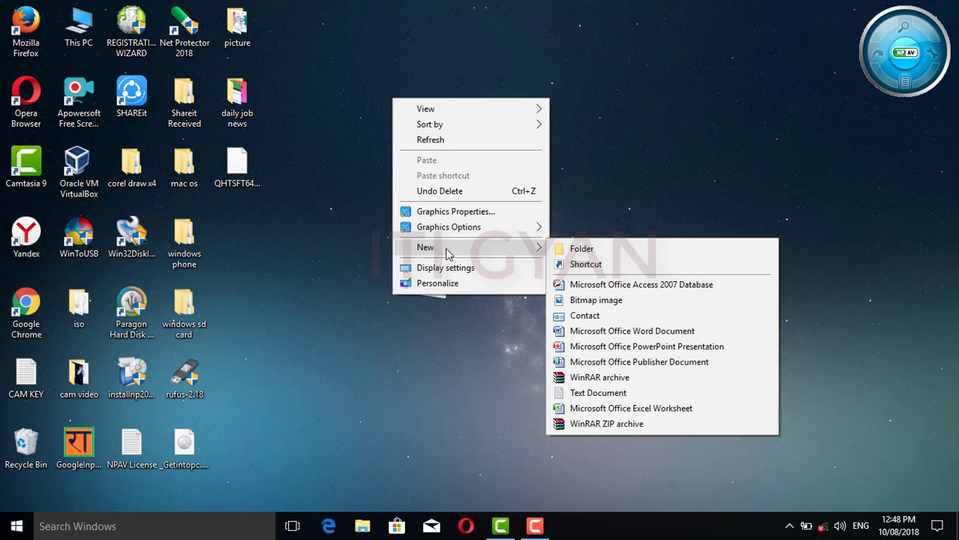
click(582, 251)
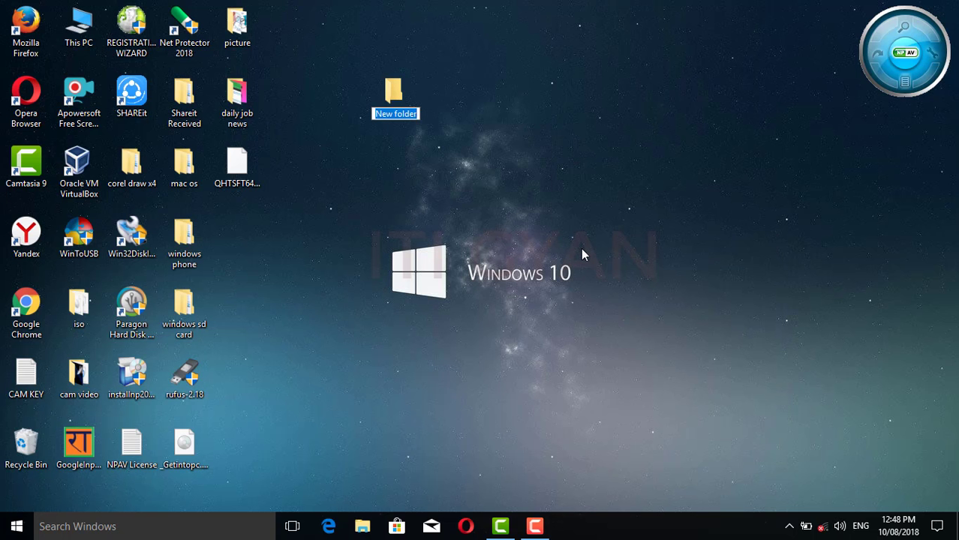
text(jag)
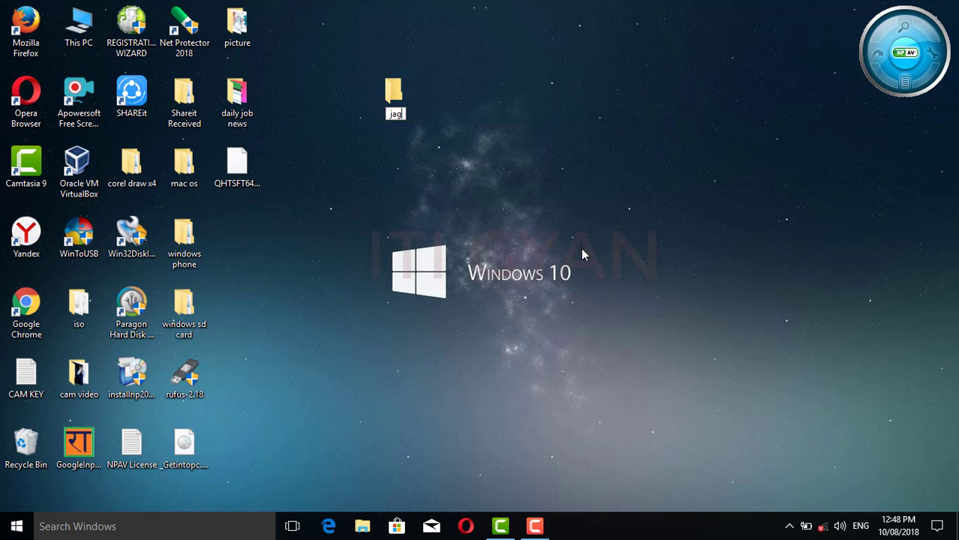
key(Return)
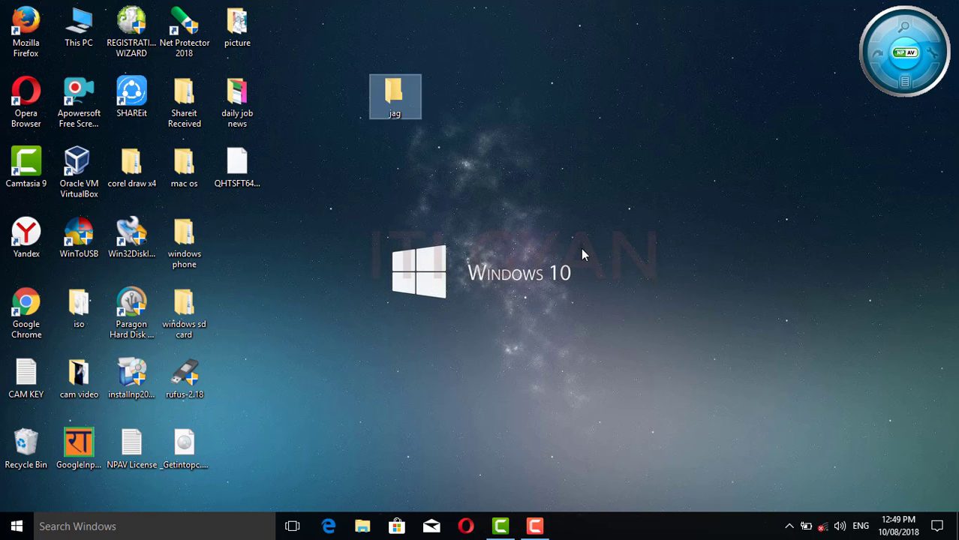
Create a subfolder inside the new desktop folder, name it with a person's surname, and close the folder window
double_click(406, 104)
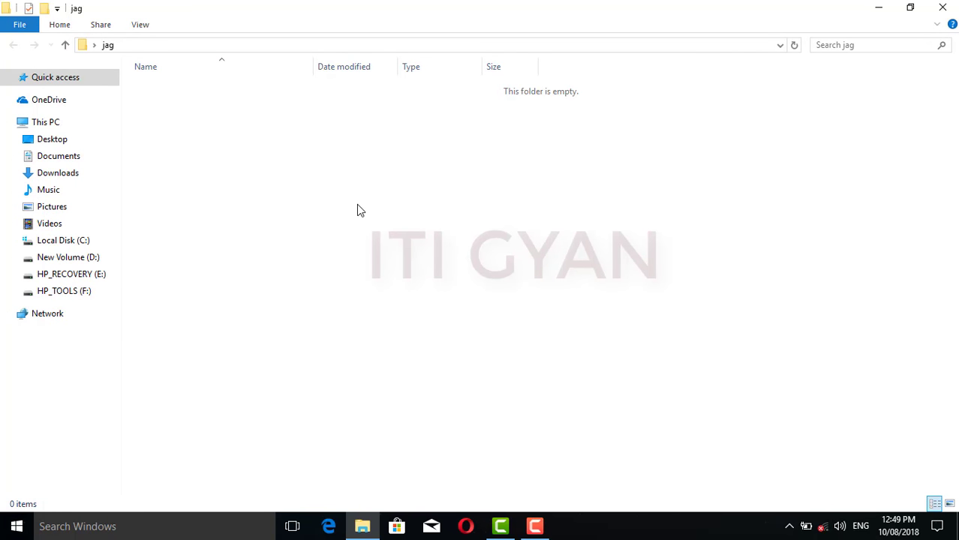
right_click(367, 186)
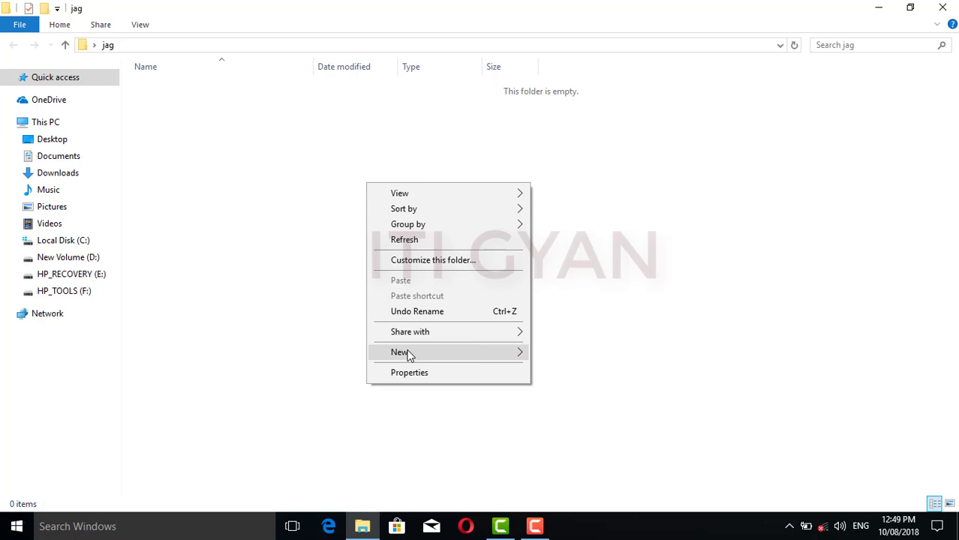
mouse_move(467, 354)
click(561, 354)
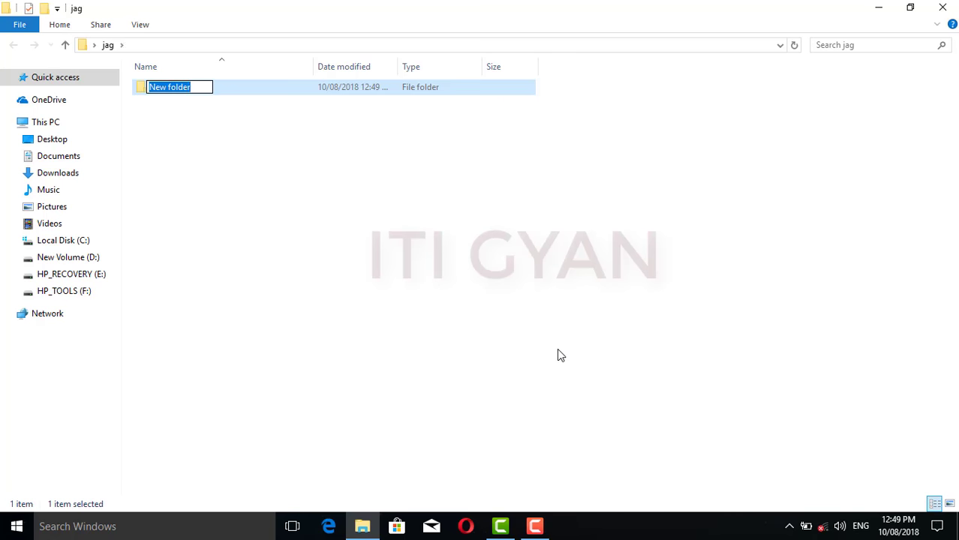
key(BackSpace)
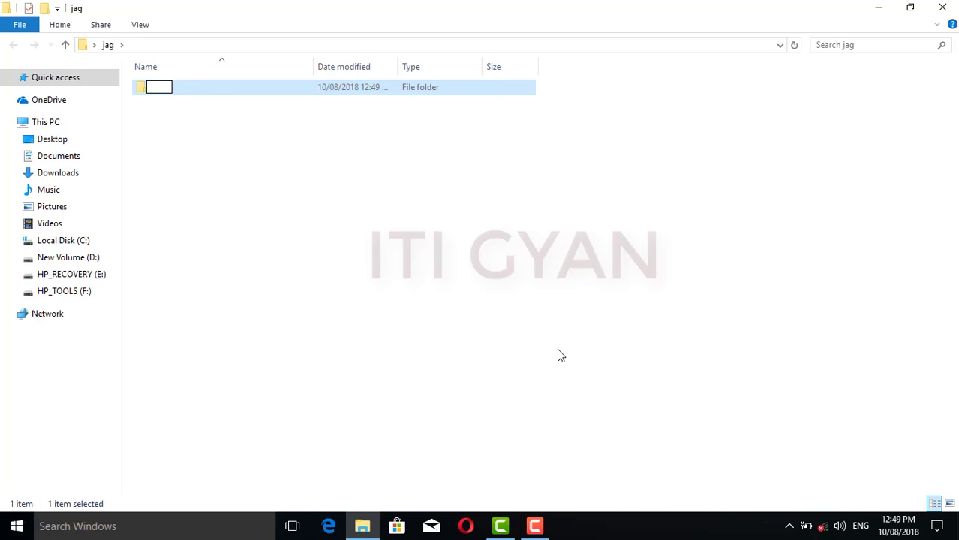
text(ghate)
key(Return)
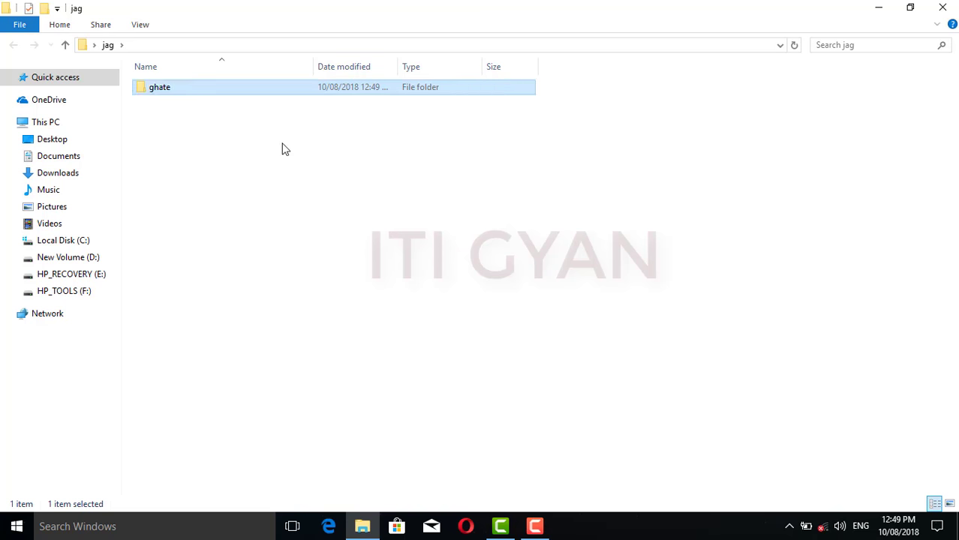
click(944, 9)
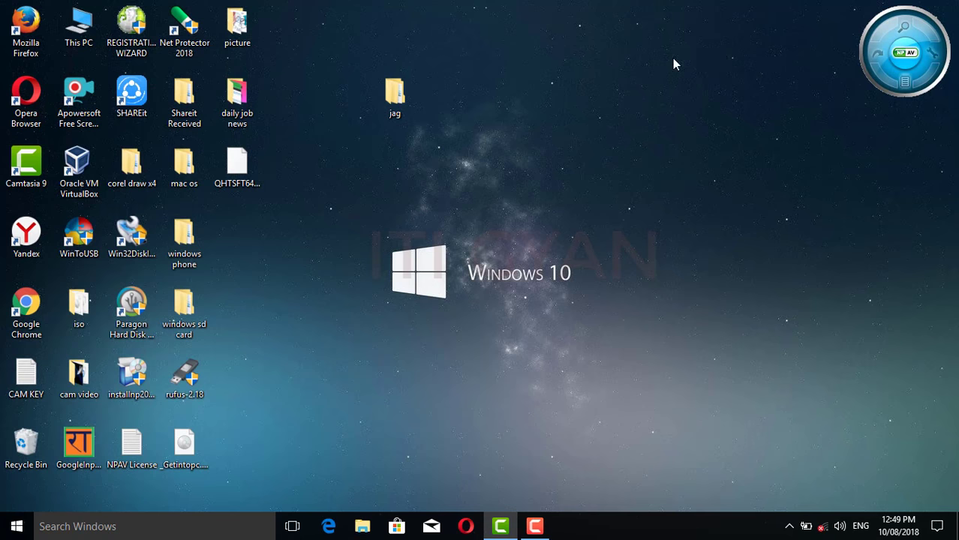
Open the new desktop folder and its subfolder to examine the nested contents, and close the window
double_click(396, 108)
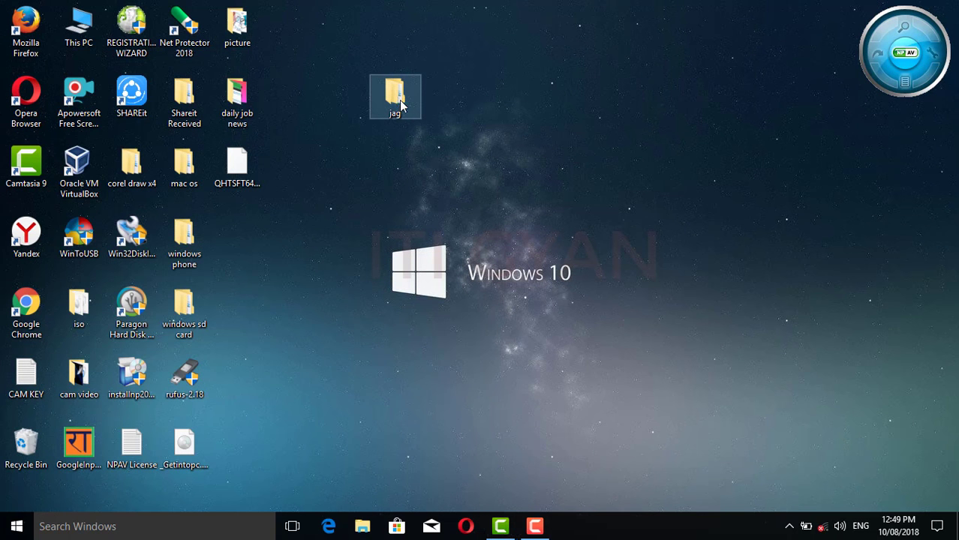
double_click(289, 89)
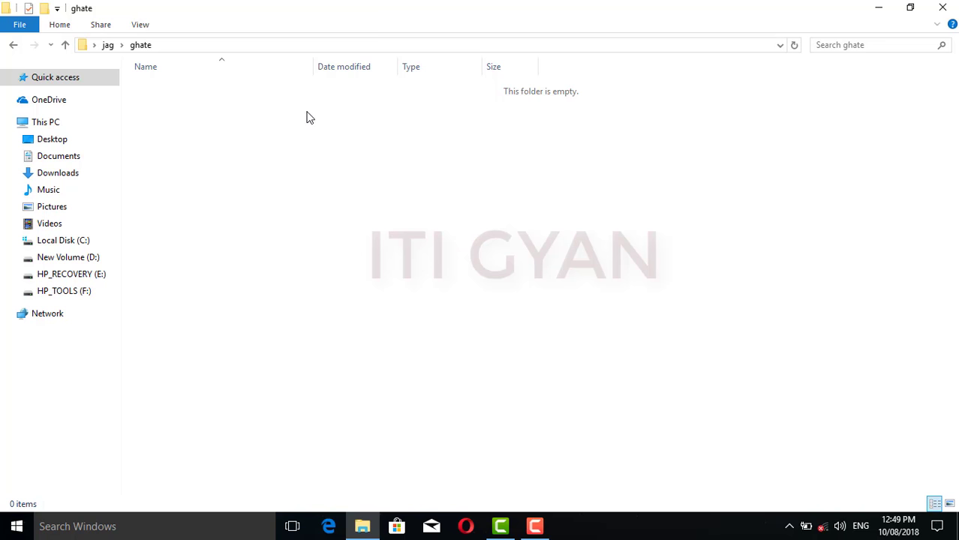
click(944, 8)
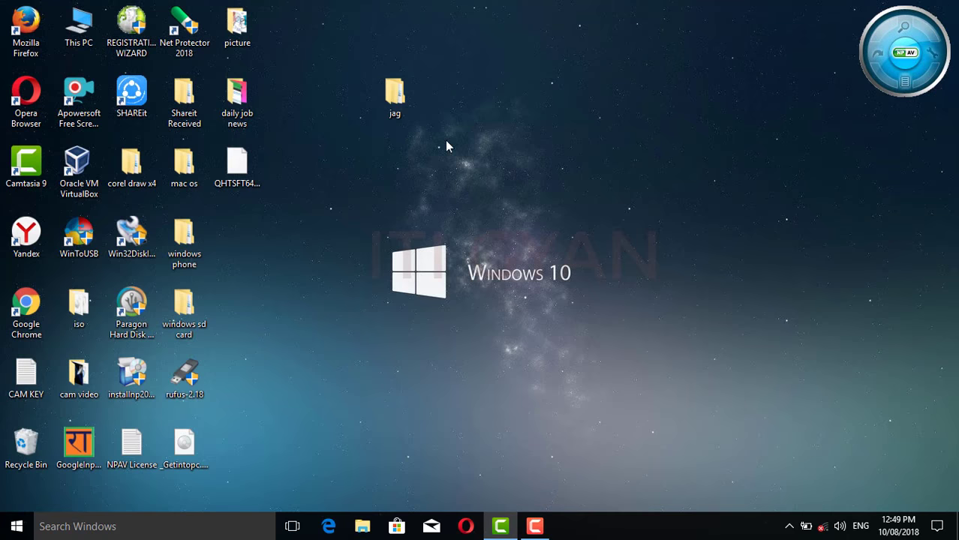